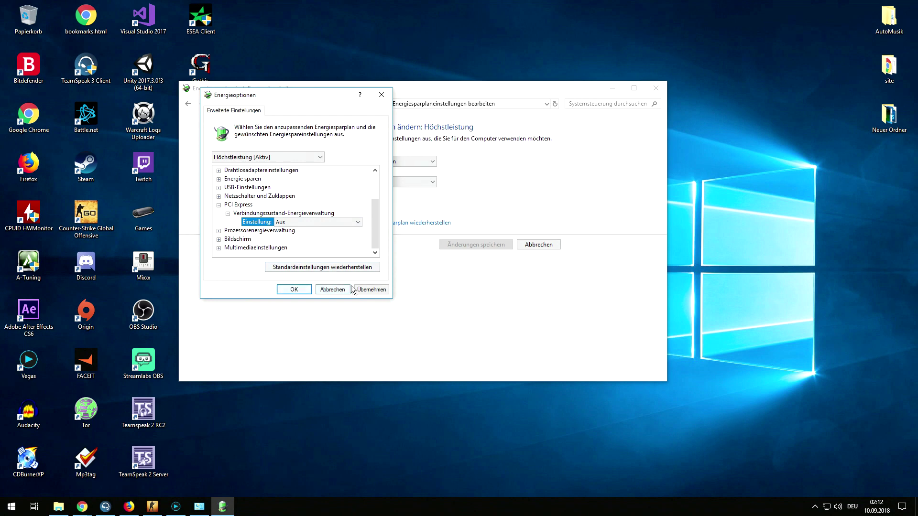
# Confirm the advanced power options of the Höchstleistung plan.
pyautogui.click(300, 290)
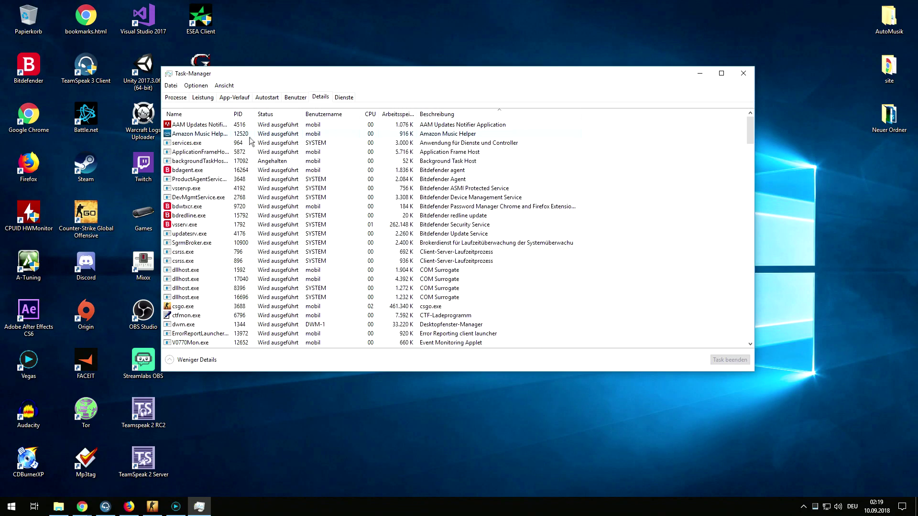
# Set the priority of the csgo.exe process to Hoch and confirm the priority change.
pyautogui.click(190, 288)
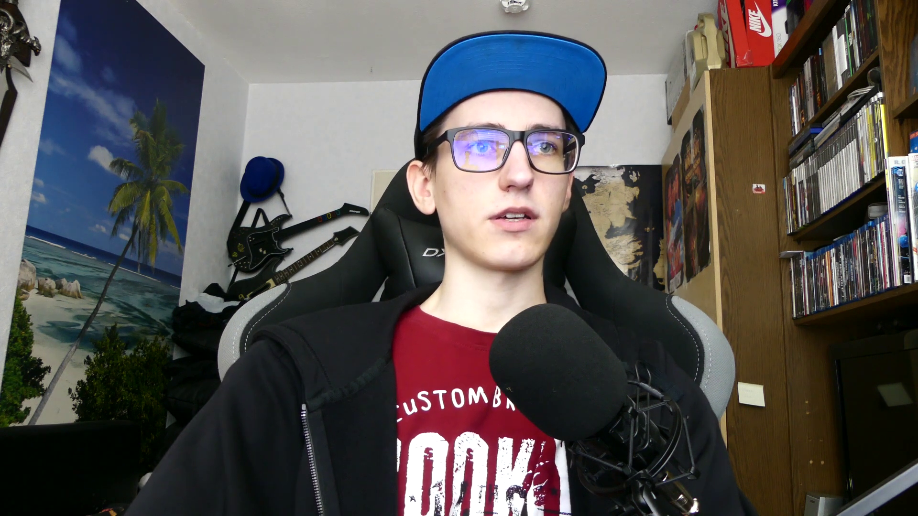
pyautogui.rightClick(208, 289)
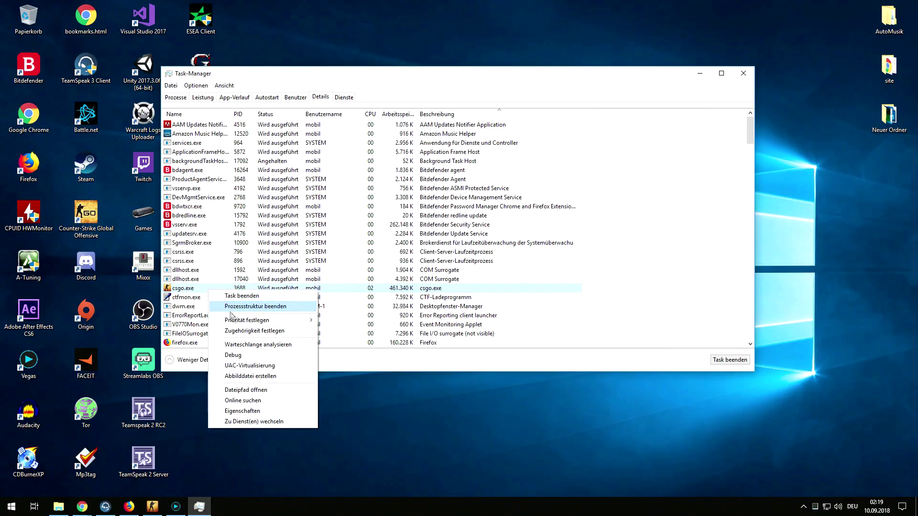
pyautogui.moveTo(239, 320)
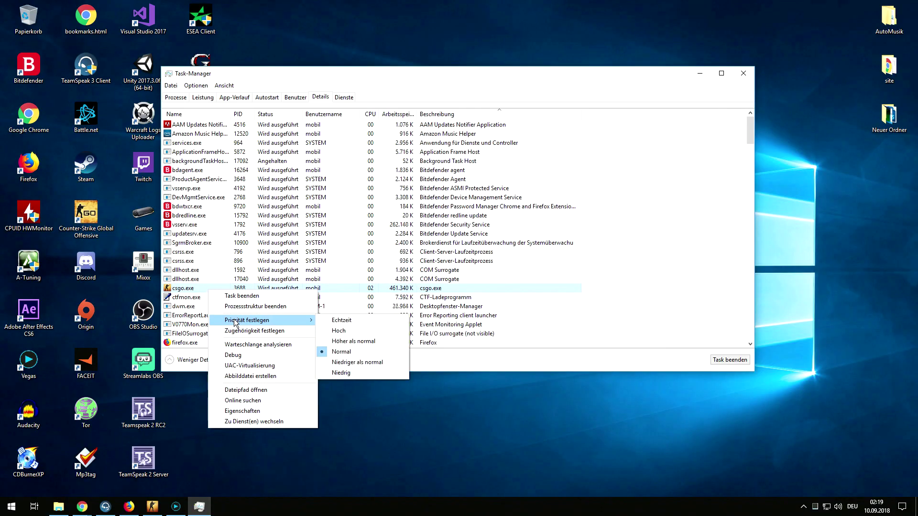
pyautogui.click(351, 338)
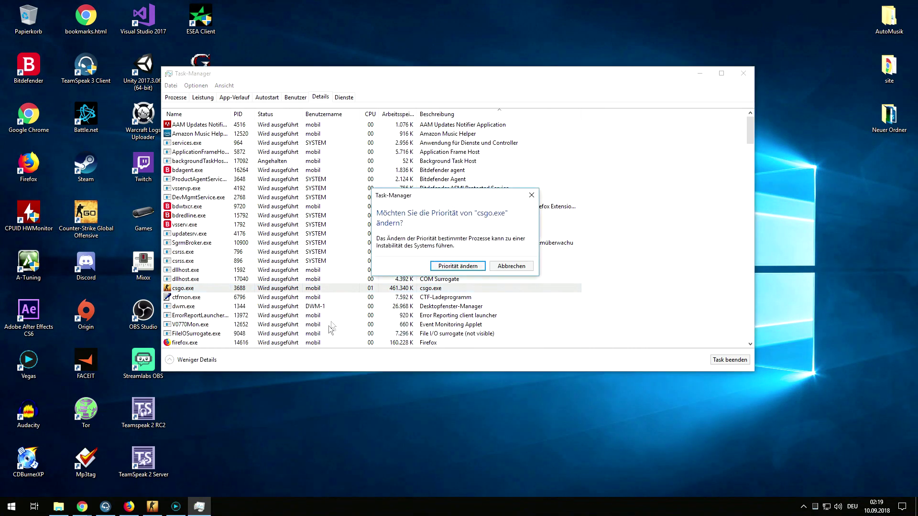
pyautogui.click(448, 266)
# Review the available priority levels for csgo.exe, including Echtzeit, and close the Task Manager.
pyautogui.rightClick(231, 290)
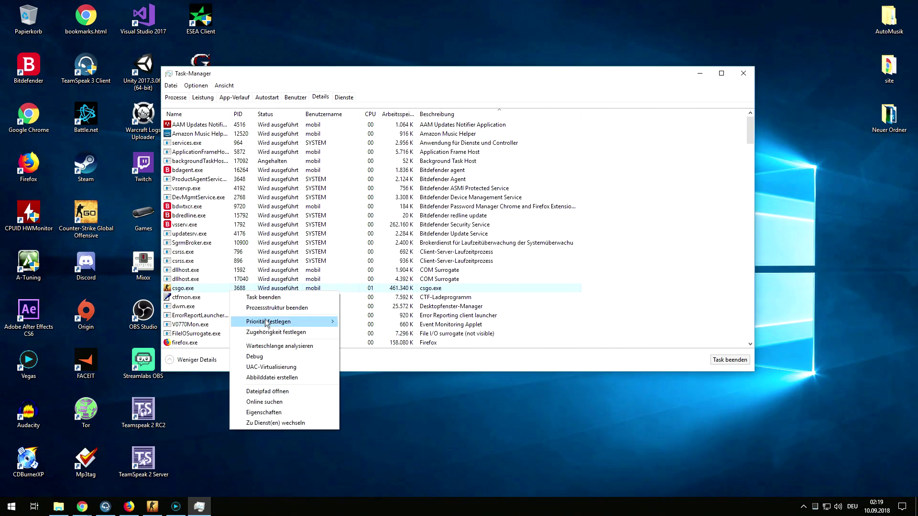
pyautogui.moveTo(287, 324)
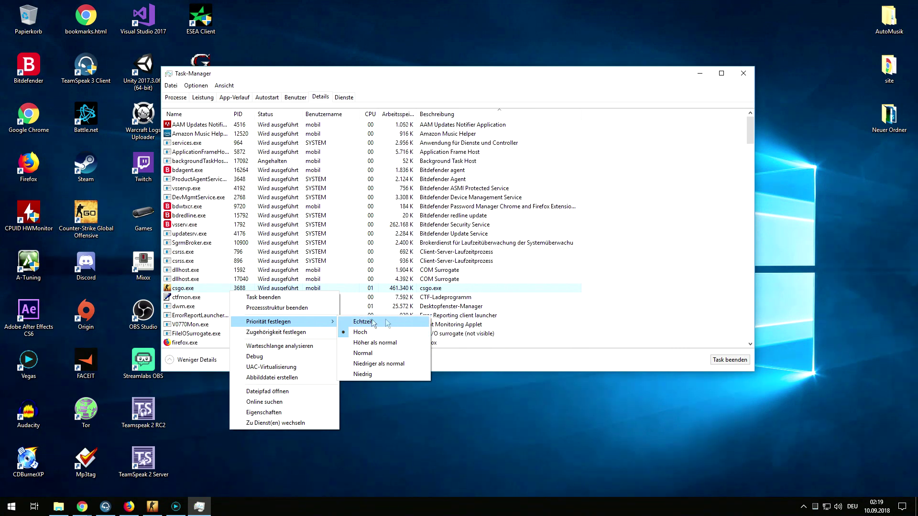
pyautogui.click(544, 252)
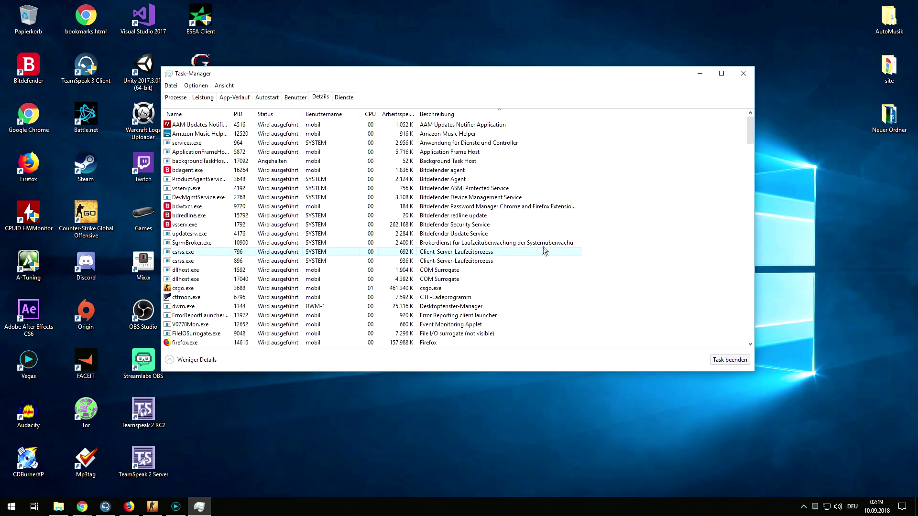
pyautogui.click(743, 73)
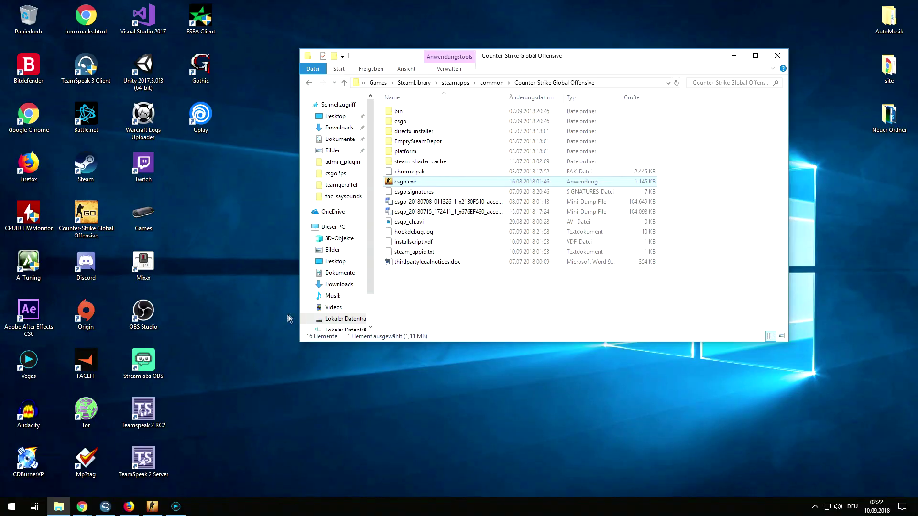
# Look through the cfg and cfg - Kopie folders inside the csgo game folder and locate the autoexec.cfg file.
pyautogui.doubleClick(401, 121)
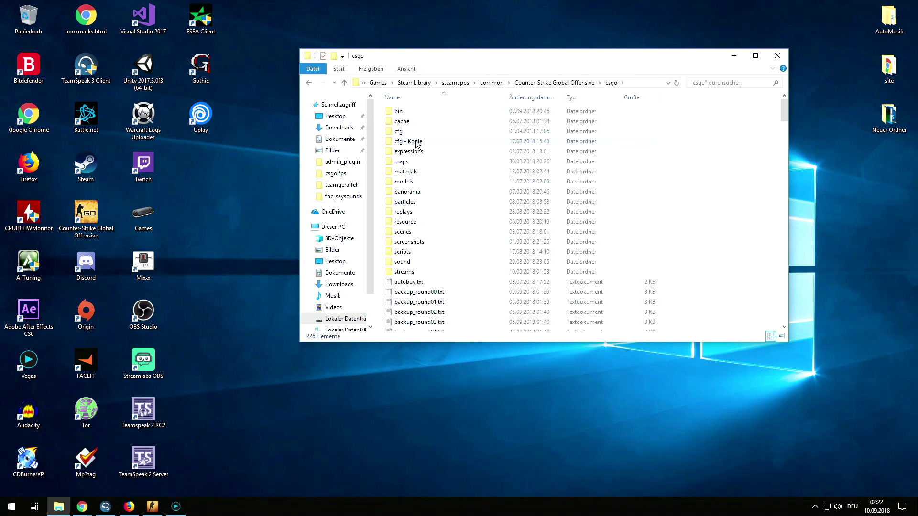
pyautogui.doubleClick(399, 133)
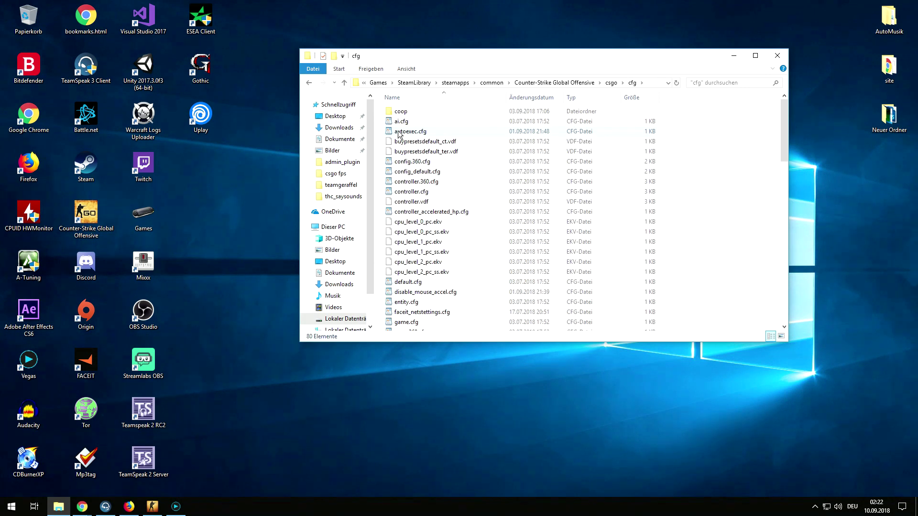
pyautogui.click(308, 83)
pyautogui.doubleClick(407, 142)
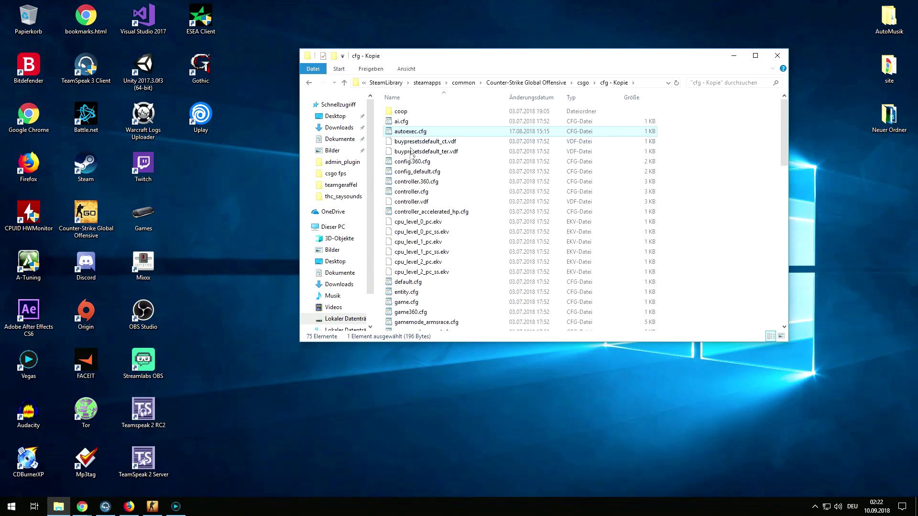
pyautogui.scroll(-8, 414, 288)
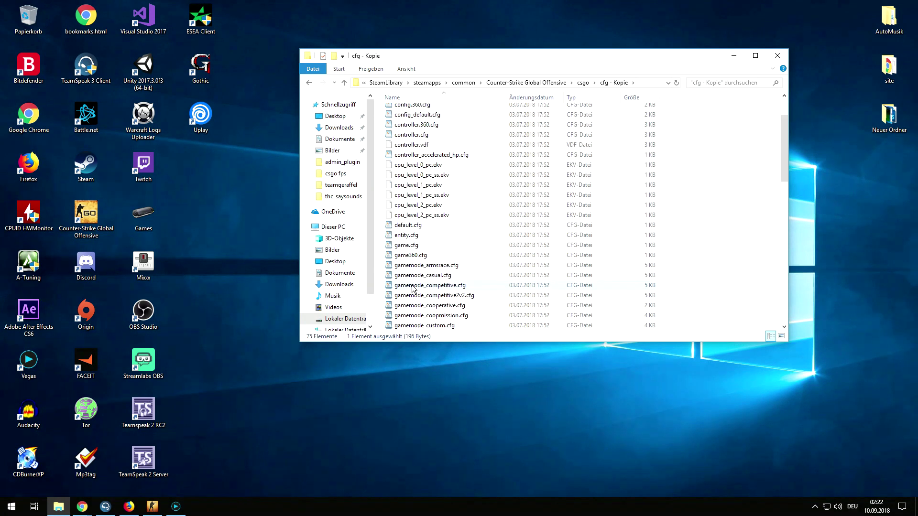
pyautogui.scroll(8, 412, 286)
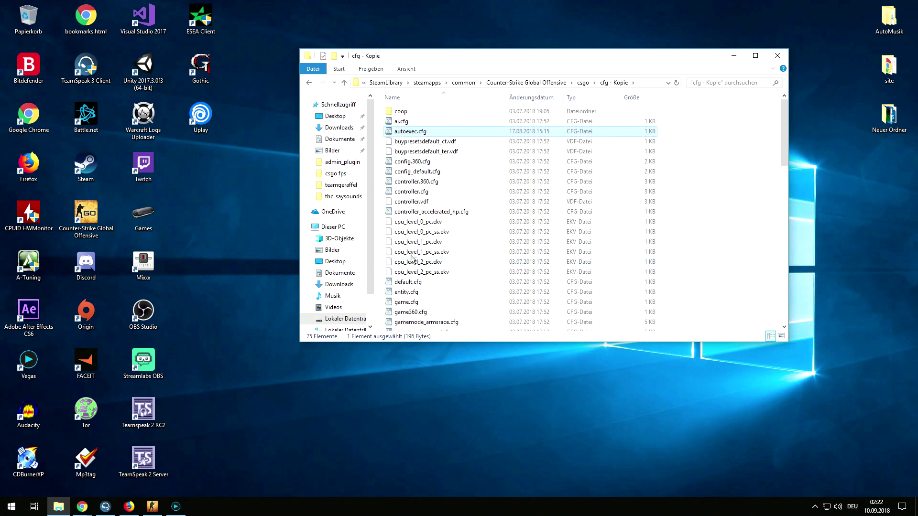
pyautogui.rightClick(410, 136)
pyautogui.click(436, 286)
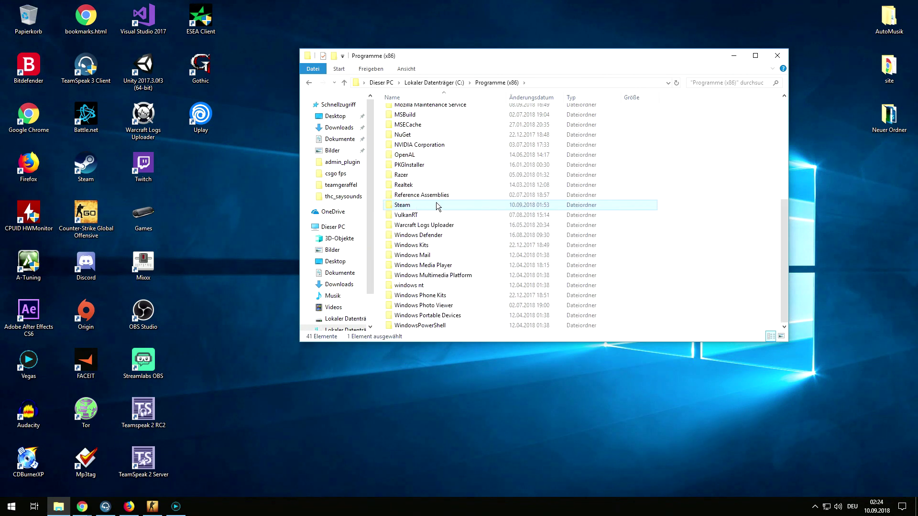
# Browse from the Steam folder through userdata and the account's folder to 730\local and show the available actions for its cfg folder.
pyautogui.doubleClick(437, 206)
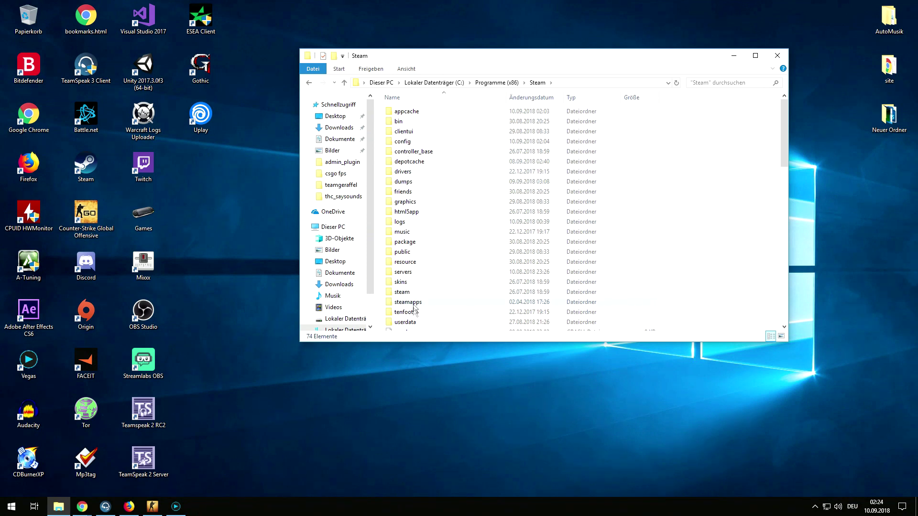
pyautogui.scroll(-5, 412, 325)
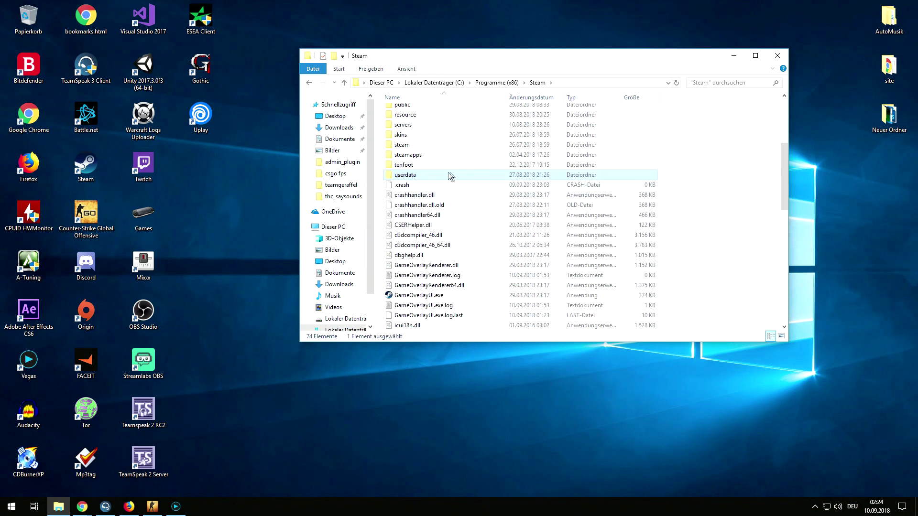
pyautogui.doubleClick(428, 176)
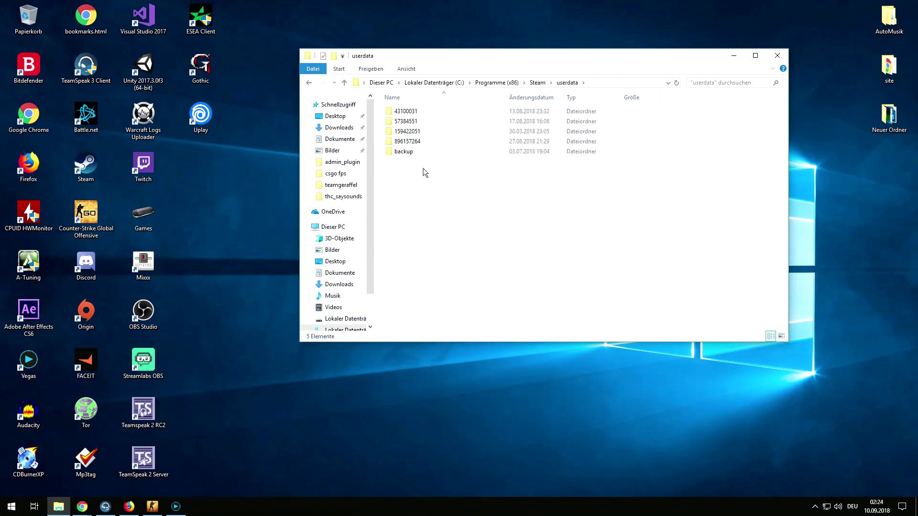
pyautogui.doubleClick(419, 111)
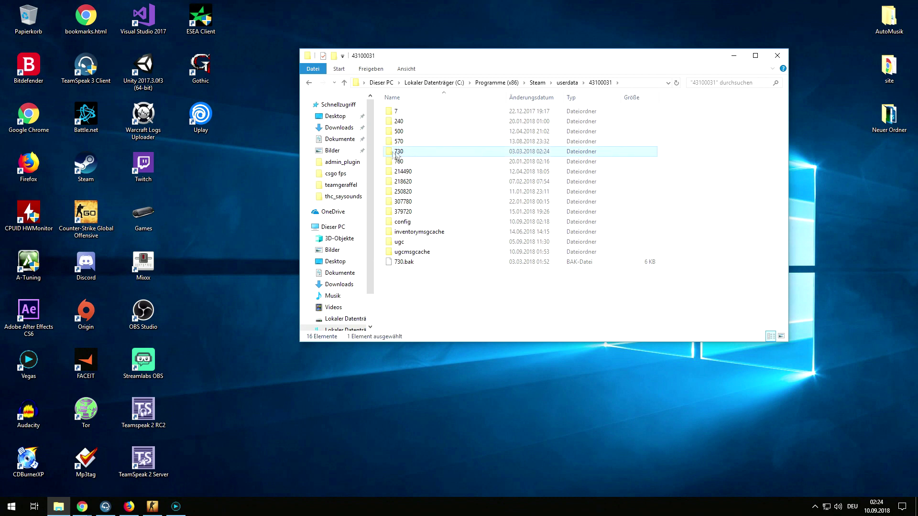
pyautogui.doubleClick(419, 152)
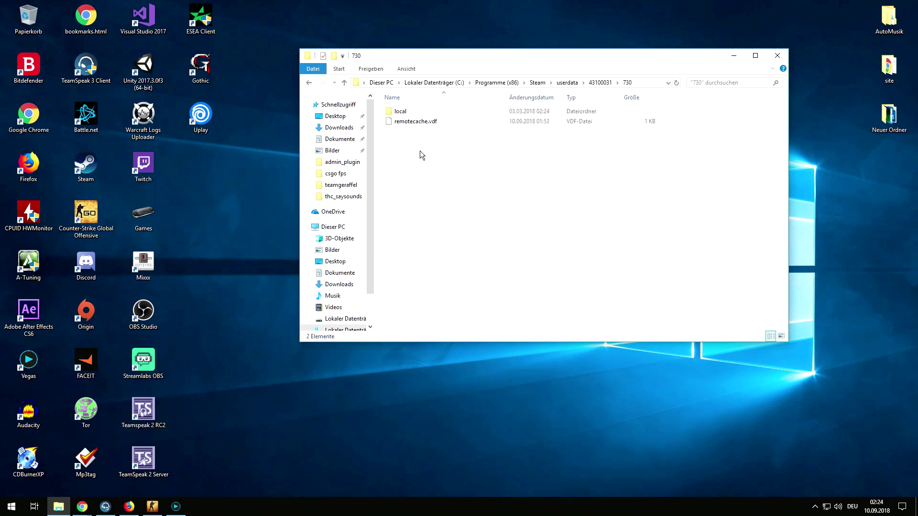
pyautogui.doubleClick(402, 112)
pyautogui.rightClick(402, 113)
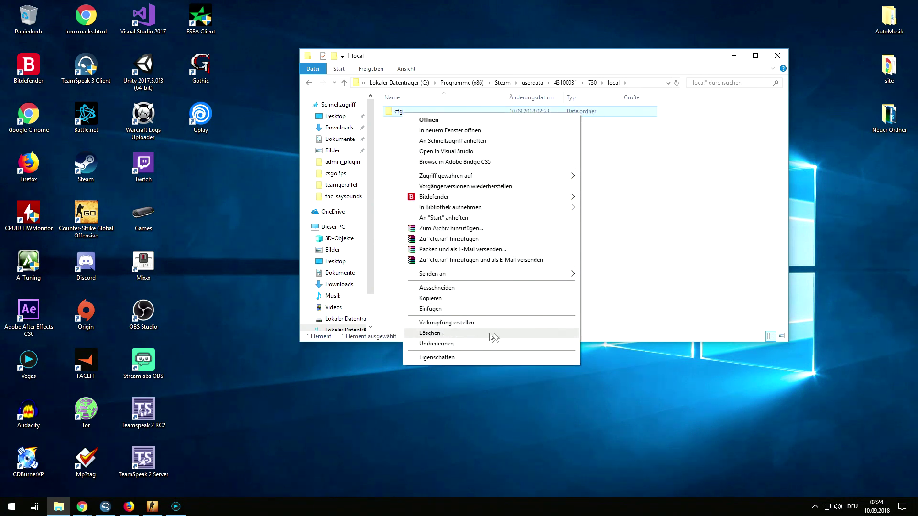
pyautogui.click(675, 251)
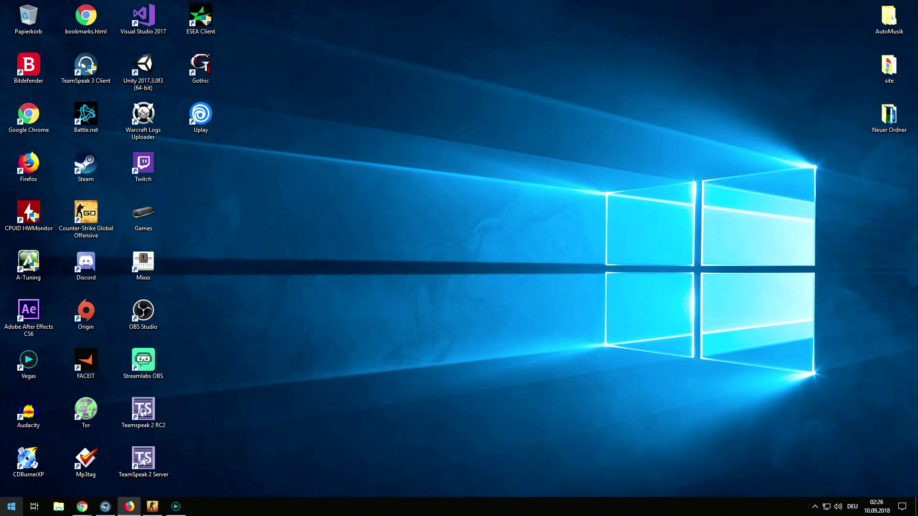
# Open the advanced system settings from the Control Panel's System page, leaving only the System Properties dialog on the desktop.
pyautogui.press('super')
pyautogui.write('sys')
pyautogui.click(112, 250)
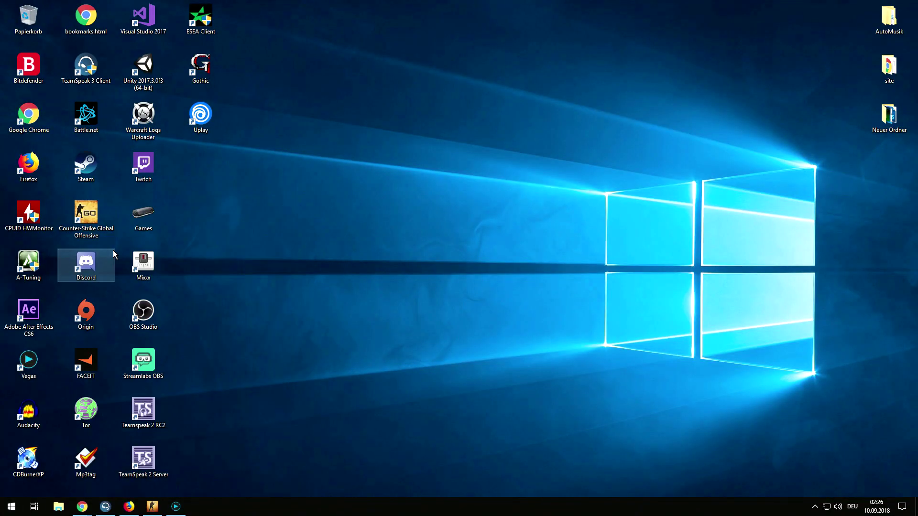
pyautogui.moveTo(441, 88); pyautogui.dragTo(500, 55)
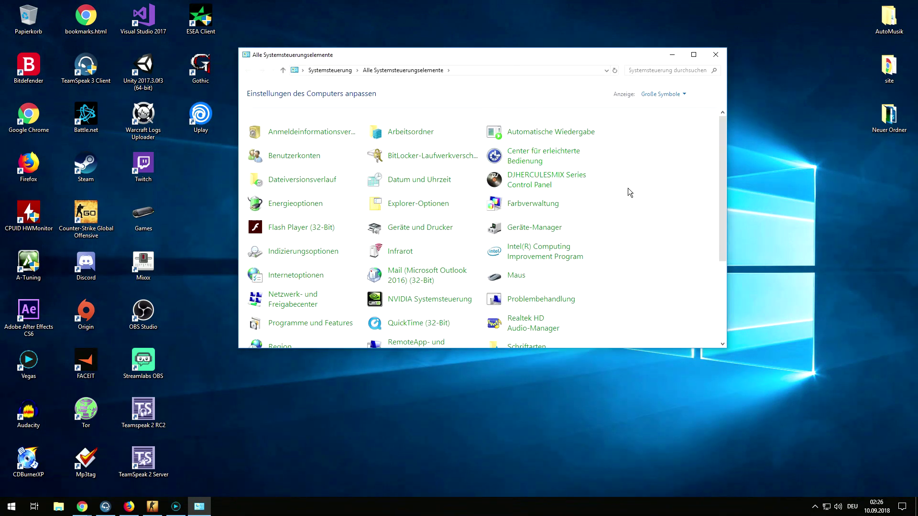
pyautogui.scroll(-2, 621, 191)
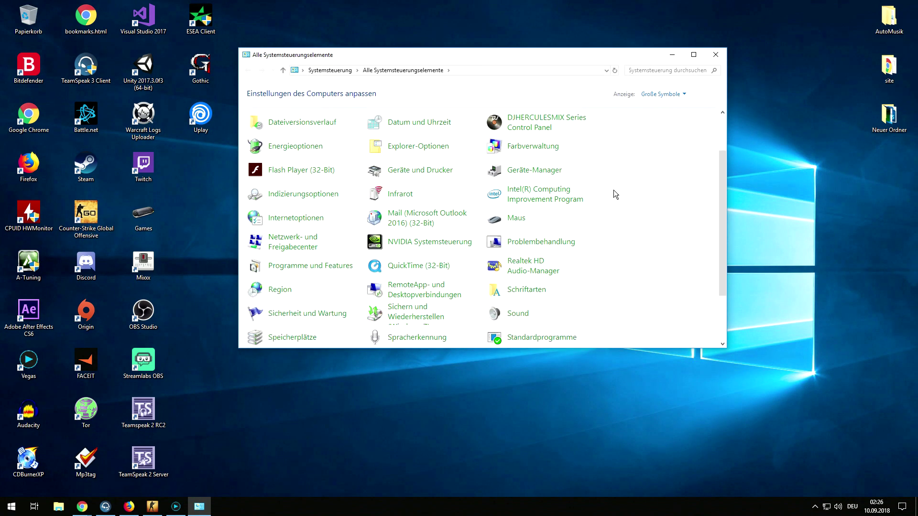
pyautogui.scroll(-3, 615, 194)
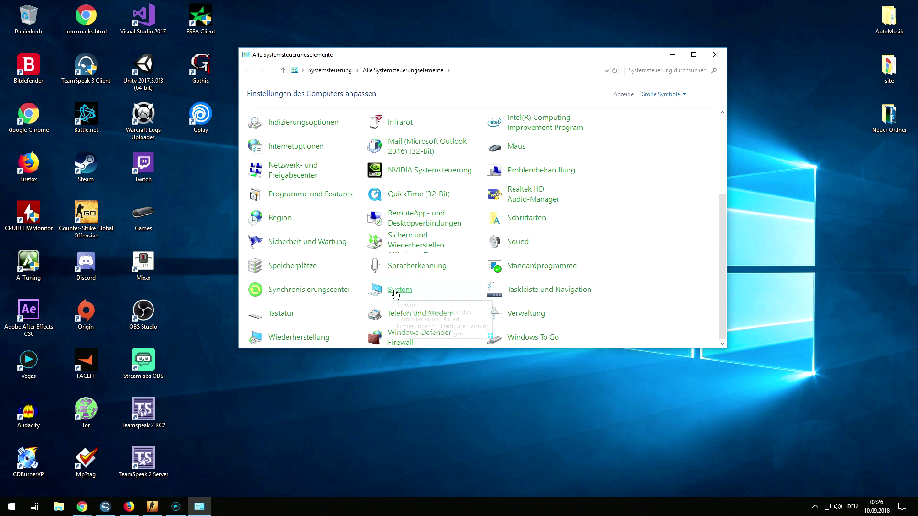
pyautogui.click(394, 290)
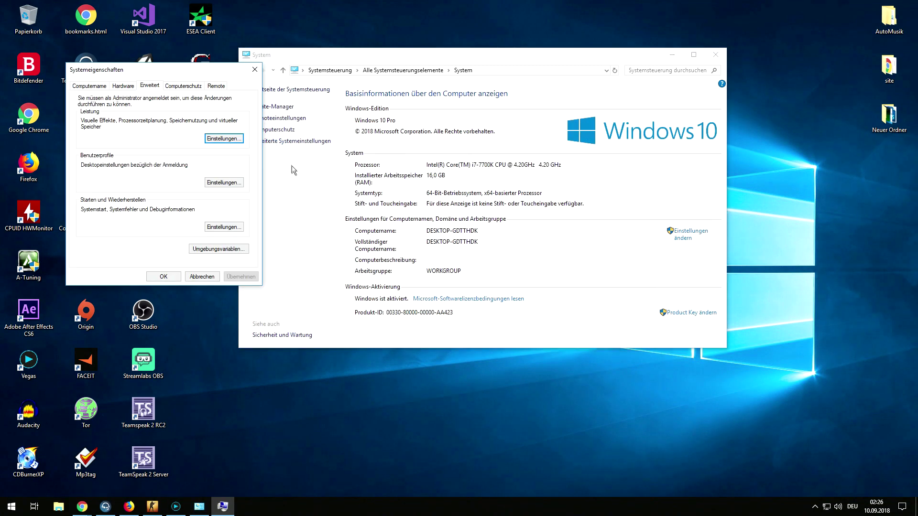
pyautogui.moveTo(149, 75); pyautogui.dragTo(433, 107)
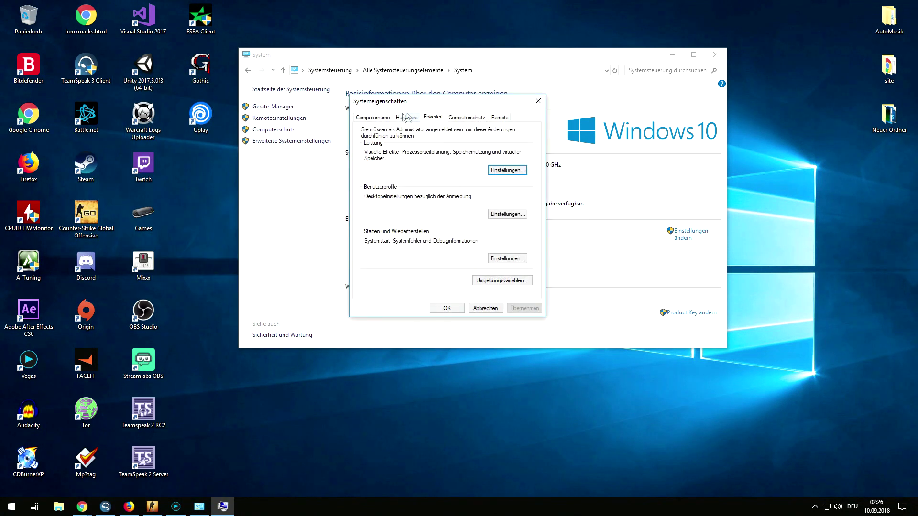
pyautogui.click(670, 60)
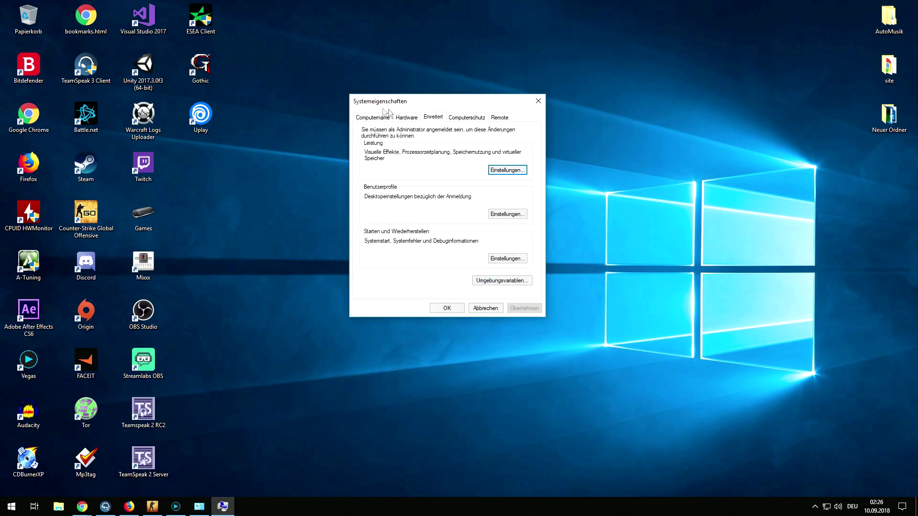
# Open the virtual memory settings from the advanced performance options in System Properties.
pyautogui.click(361, 117)
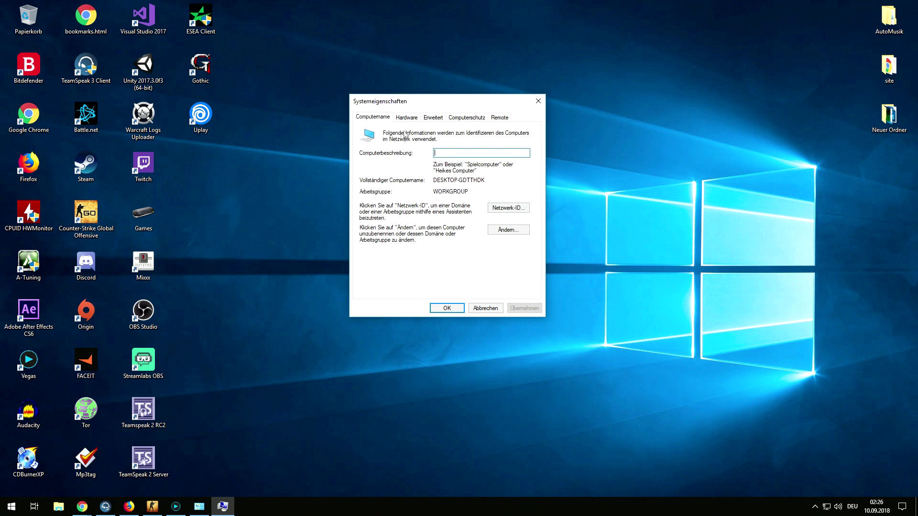
pyautogui.click(436, 120)
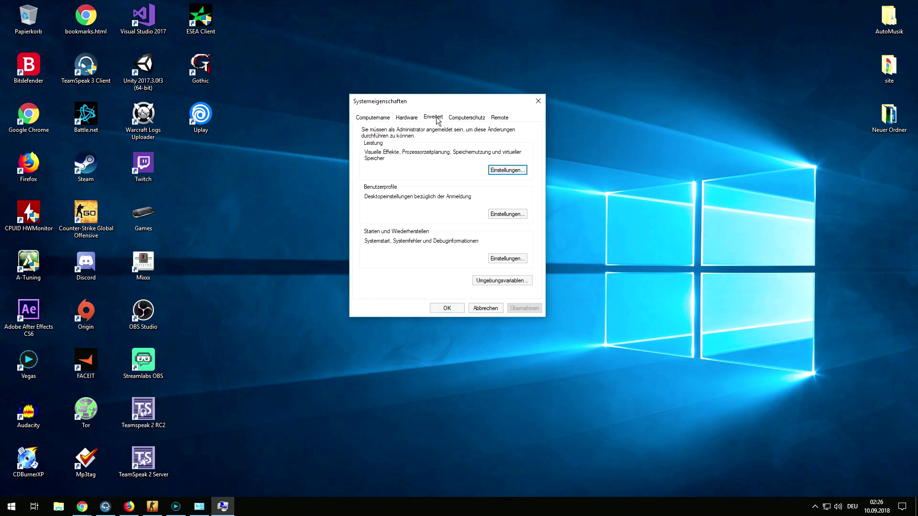
pyautogui.click(508, 171)
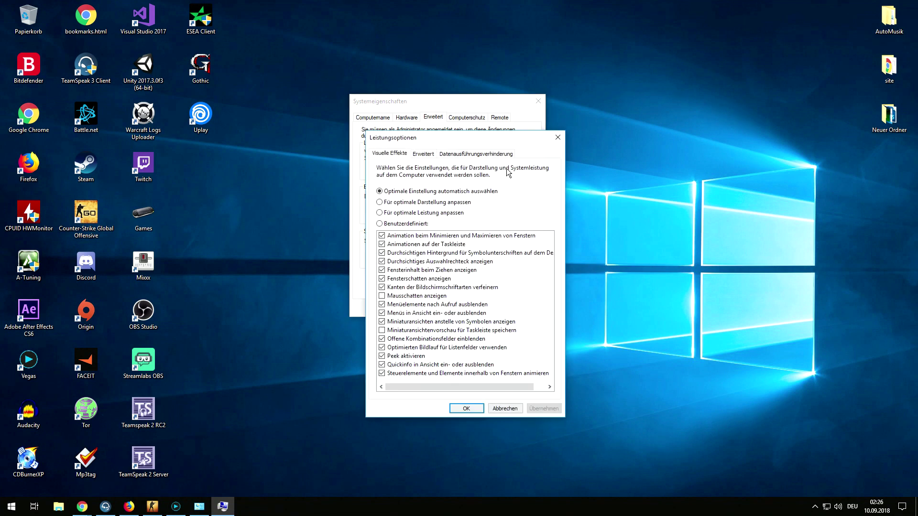
pyautogui.click(425, 153)
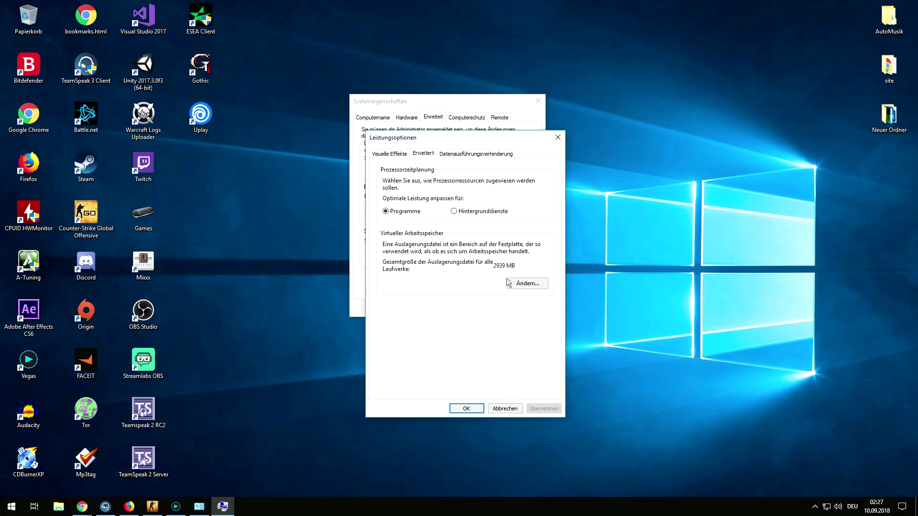
pyautogui.click(522, 286)
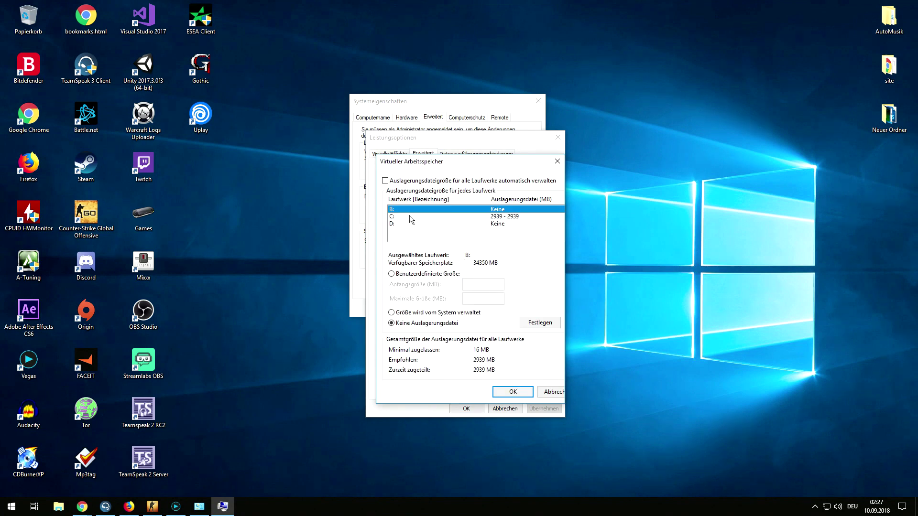
# Review the paging file settings for drives C: and D: with automatic management off, ending on C:'s custom initial size.
pyautogui.click(385, 181)
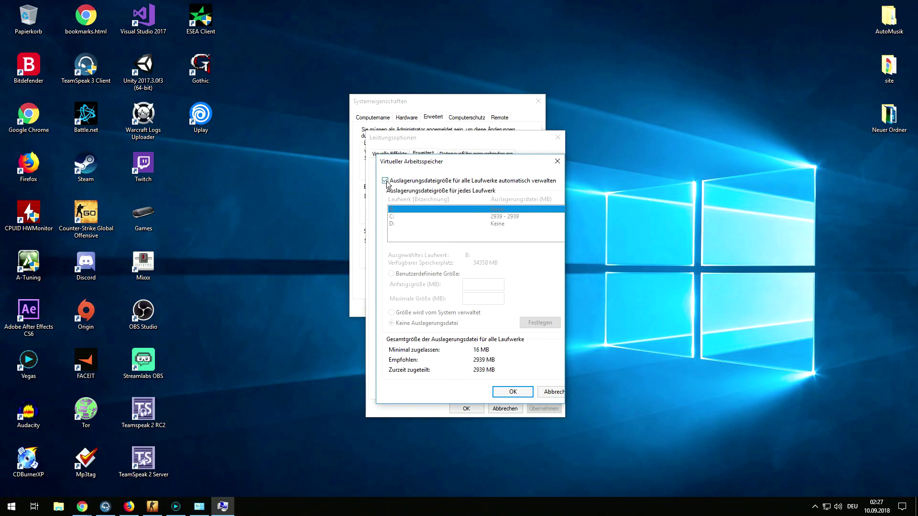
pyautogui.click(386, 182)
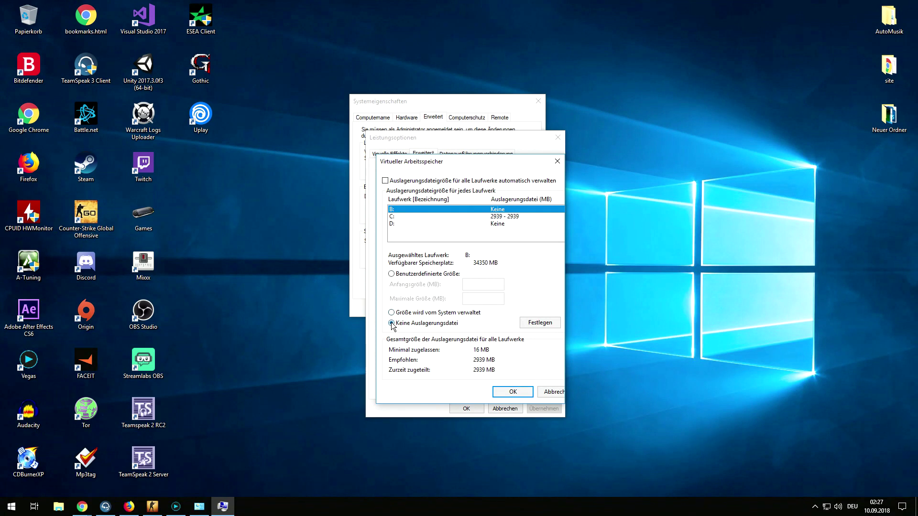
pyautogui.click(436, 218)
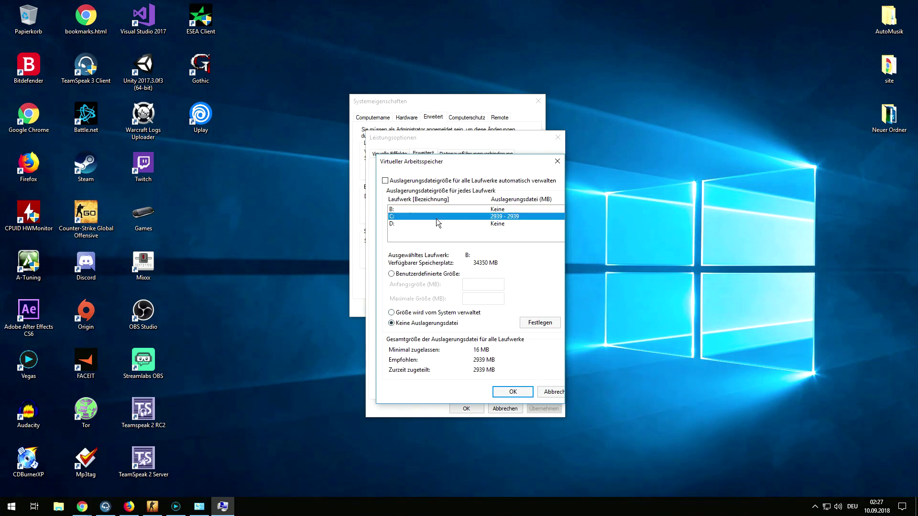
pyautogui.click(400, 224)
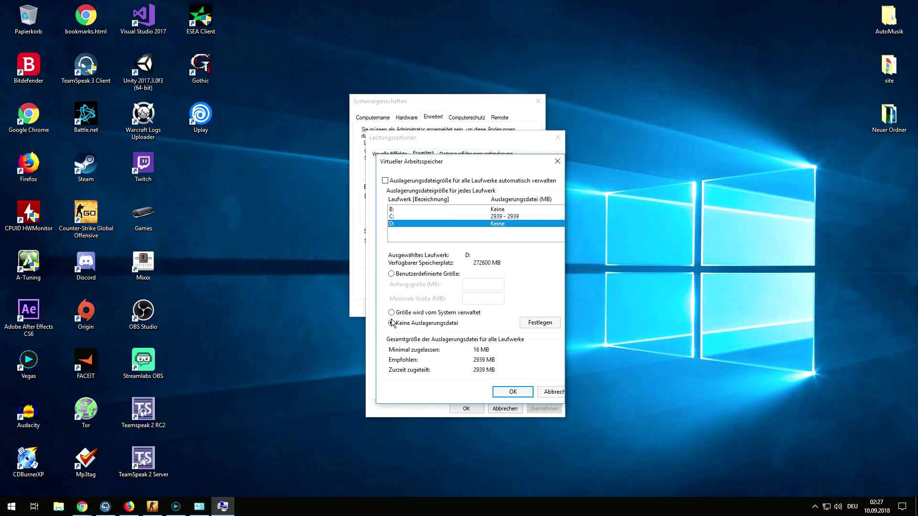
pyautogui.click(402, 217)
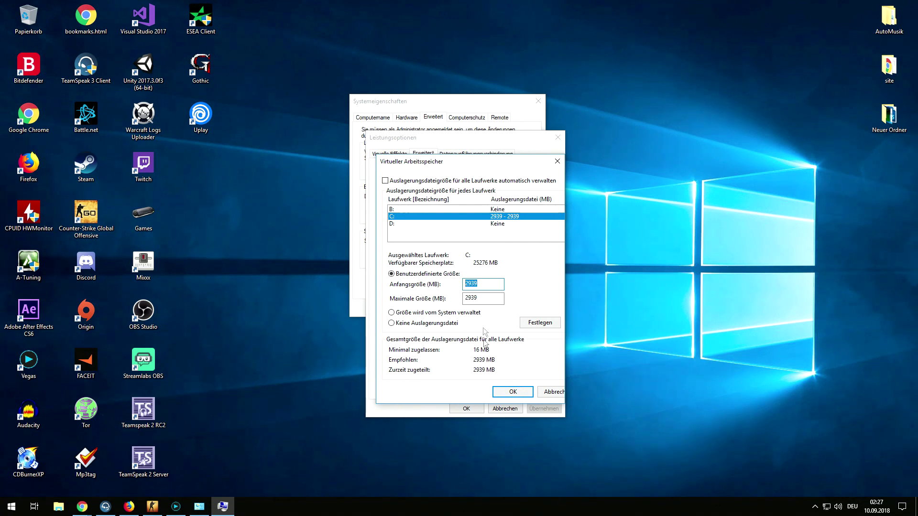
pyautogui.click(480, 285)
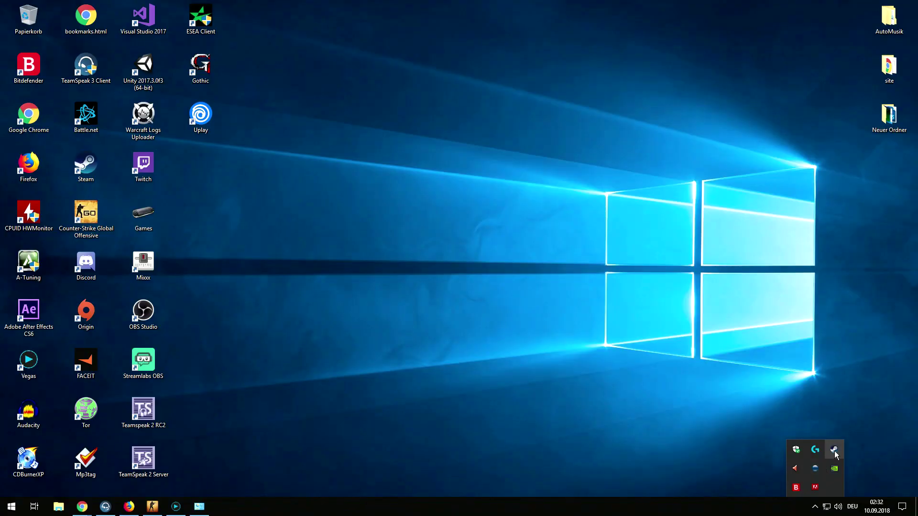
# Switch to the Steam library, select Counter-Strike: Global Offensive and open its properties.
pyautogui.rightClick(833, 451)
pyautogui.click(744, 368)
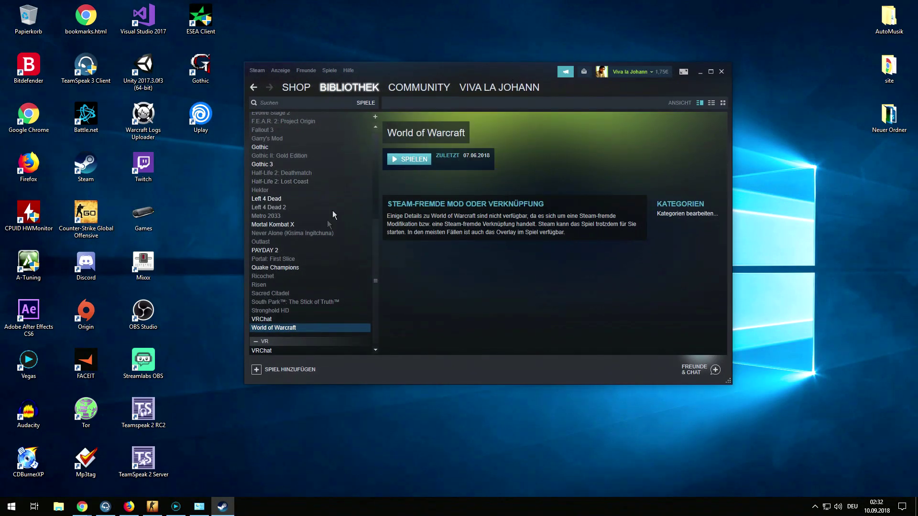
pyautogui.scroll(6, 314, 245)
pyautogui.click(314, 245)
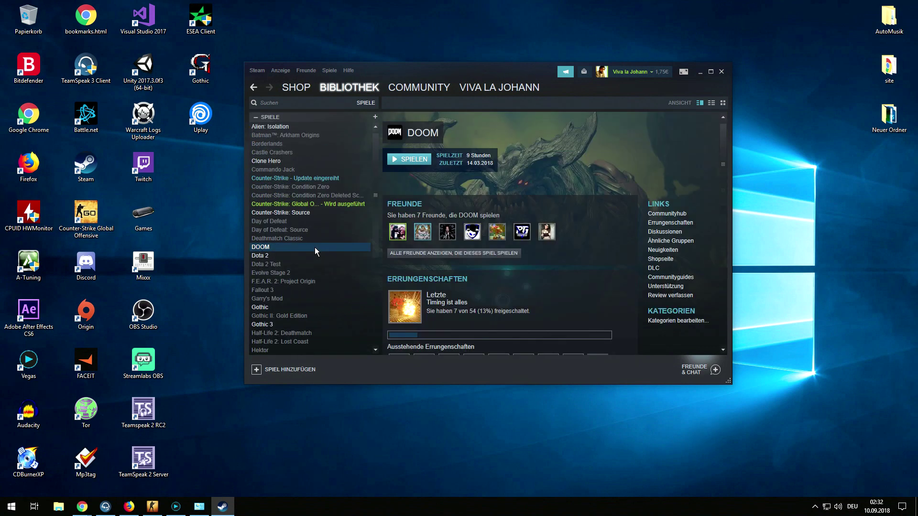
pyautogui.click(308, 204)
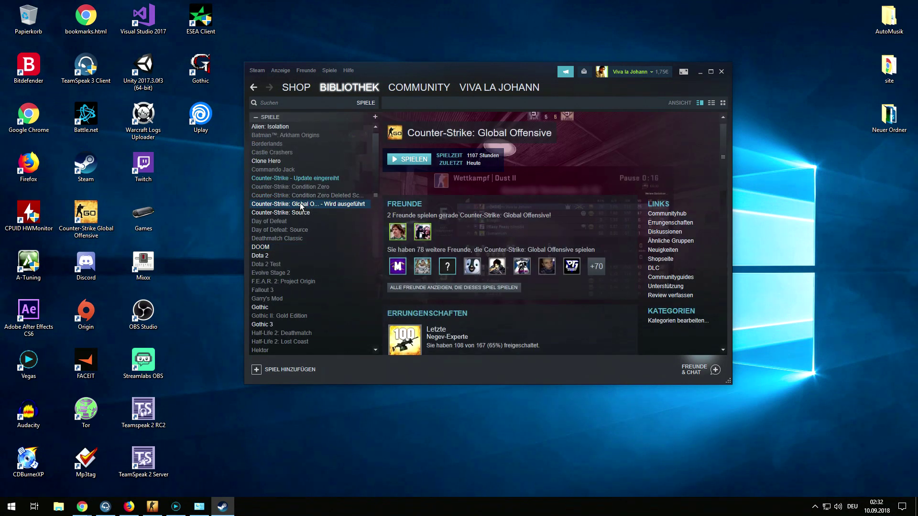
pyautogui.rightClick(300, 202)
pyautogui.click(337, 337)
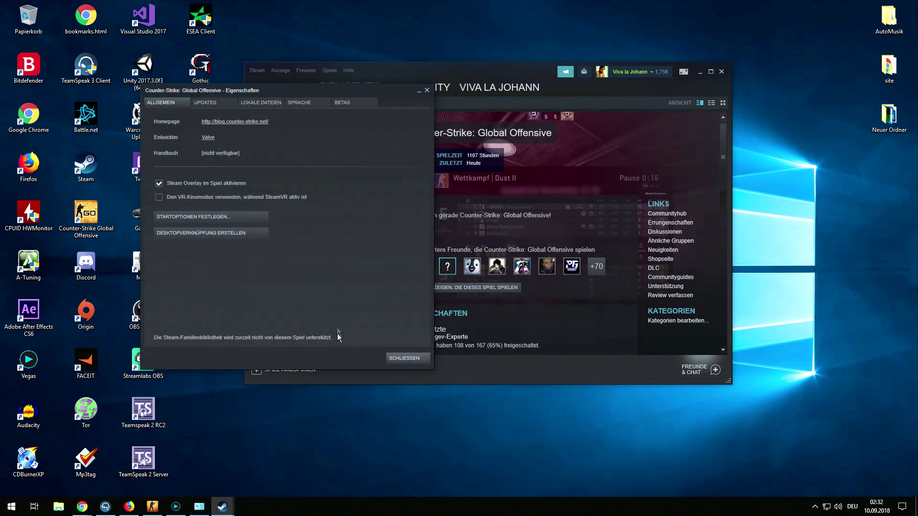
# Review the game's local file options, including the file integrity check, along with its general and update settings.
pyautogui.click(265, 101)
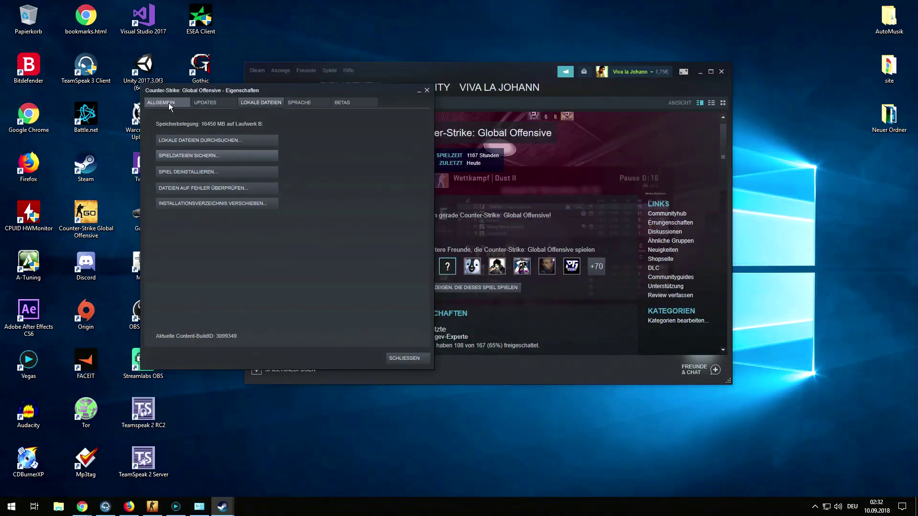
pyautogui.click(168, 104)
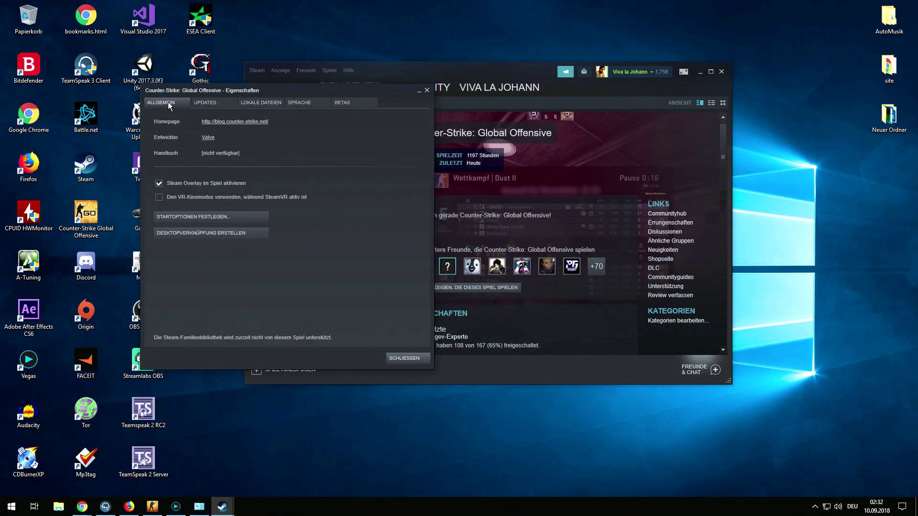
pyautogui.click(224, 103)
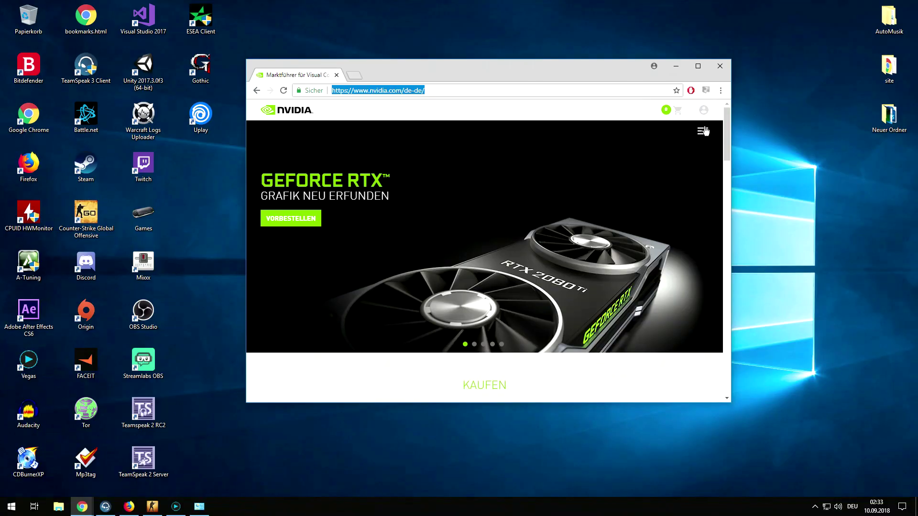
# Go to the driver downloads page on NVIDIA's website and choose product type GeForce and product series GeForce 10 Series.
pyautogui.click(712, 139)
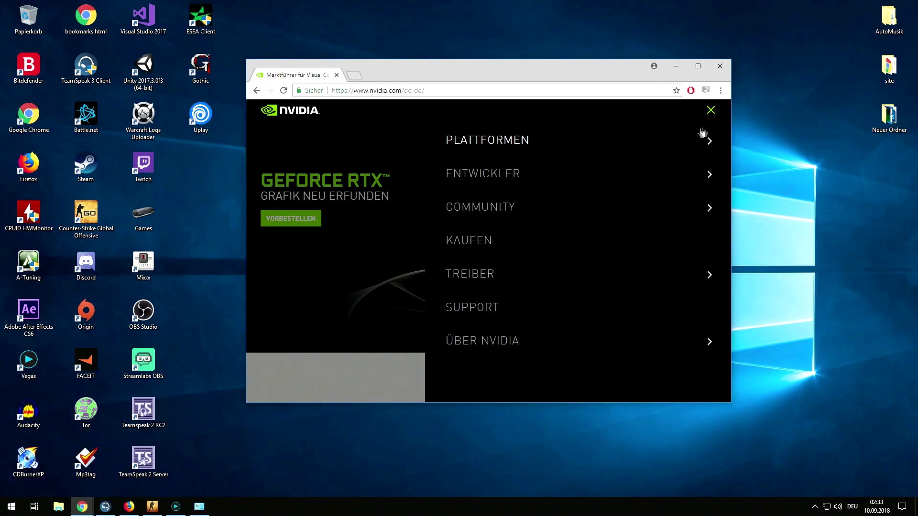
pyautogui.click(462, 275)
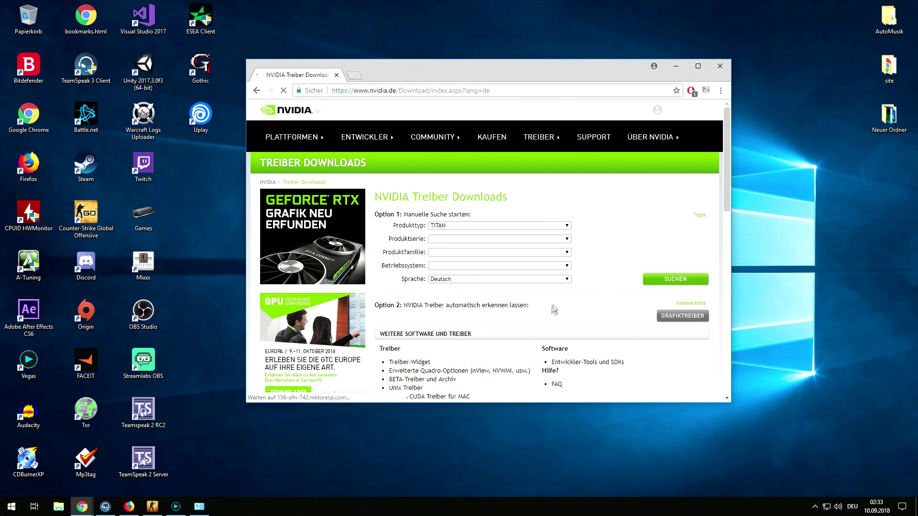
pyautogui.click(535, 225)
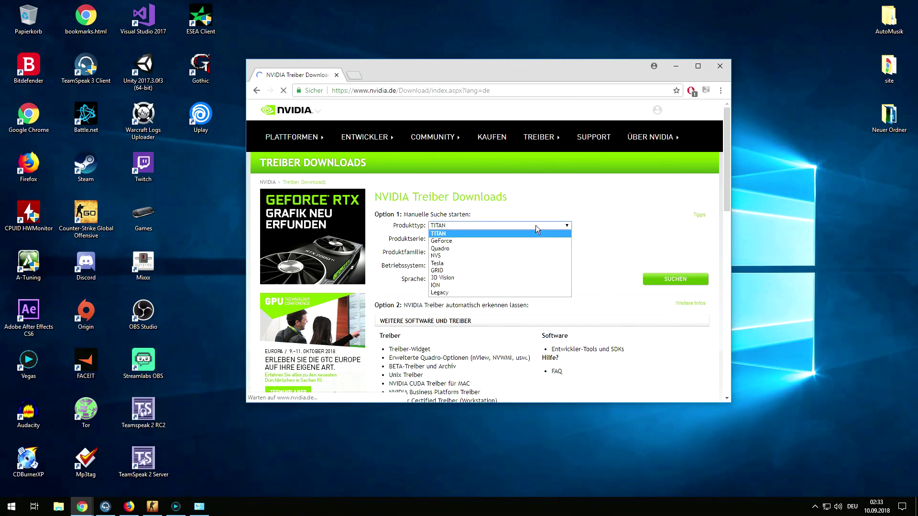
pyautogui.click(508, 241)
pyautogui.click(487, 239)
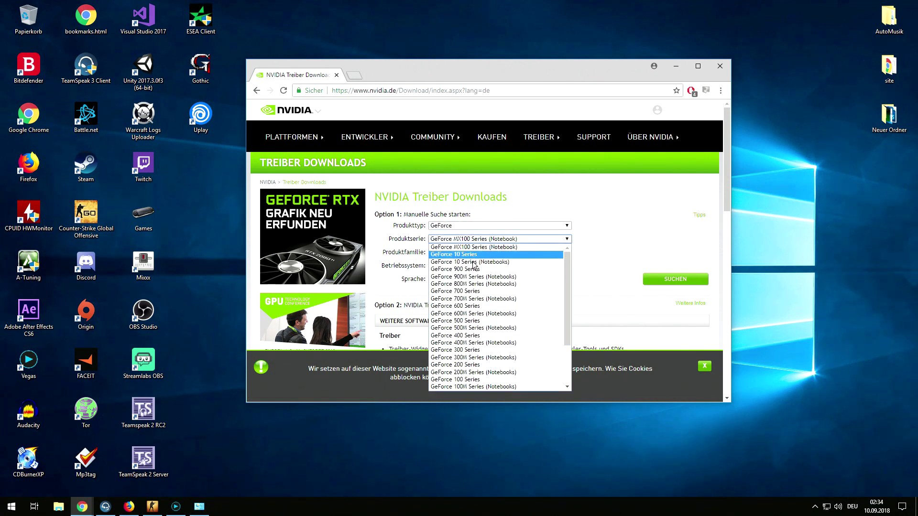
pyautogui.click(478, 255)
# Set the driver search to GeForce GTX 1060, Windows 10 64-bit and Deutsch, and start the search.
pyautogui.click(480, 253)
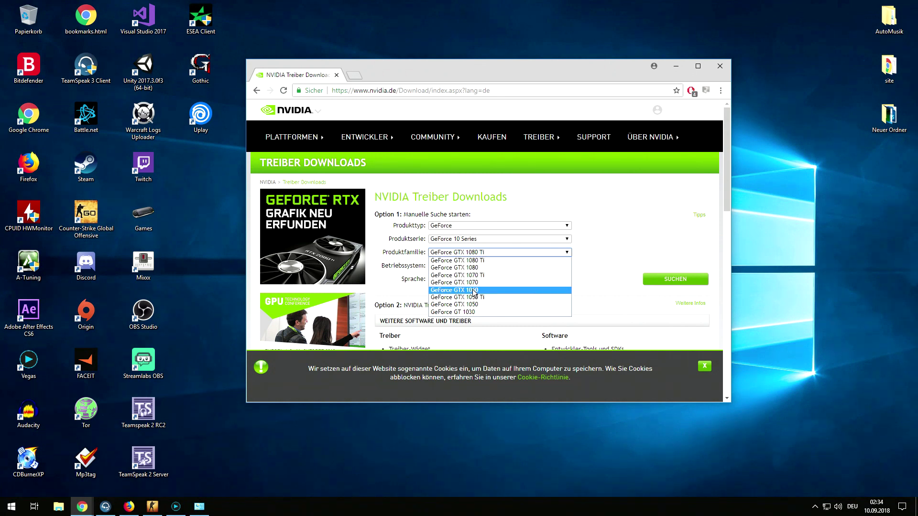
pyautogui.click(475, 290)
pyautogui.click(477, 267)
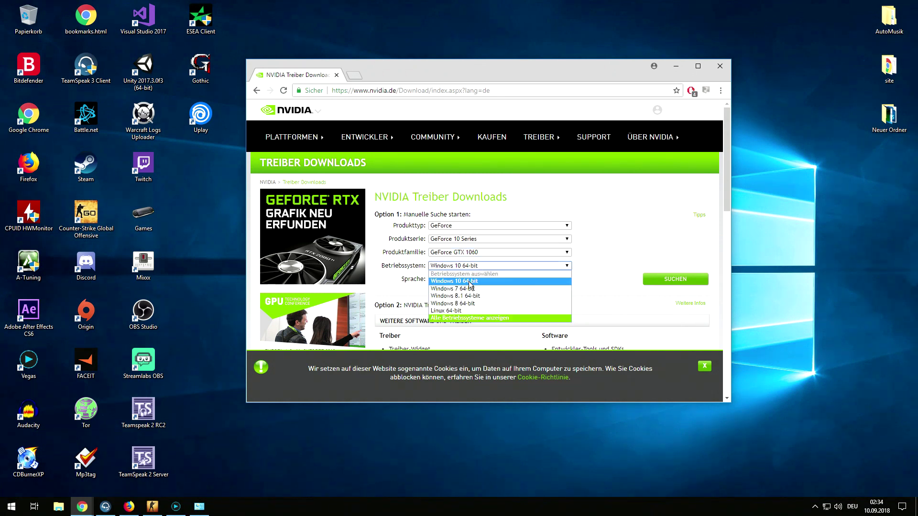
pyautogui.click(468, 281)
pyautogui.click(468, 281)
pyautogui.click(451, 337)
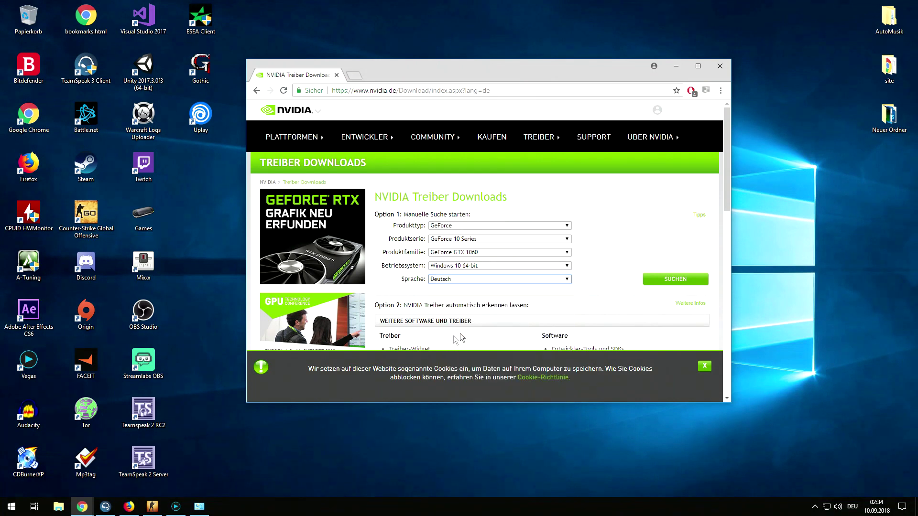
pyautogui.click(656, 282)
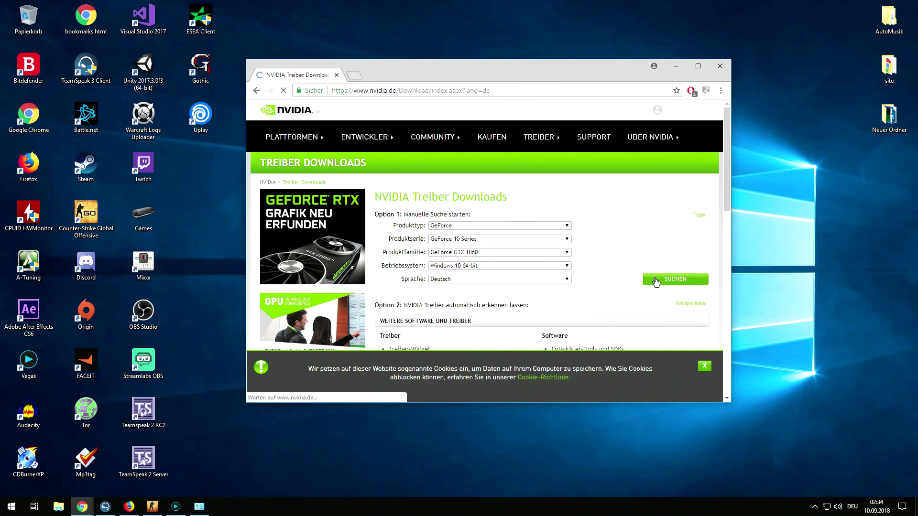